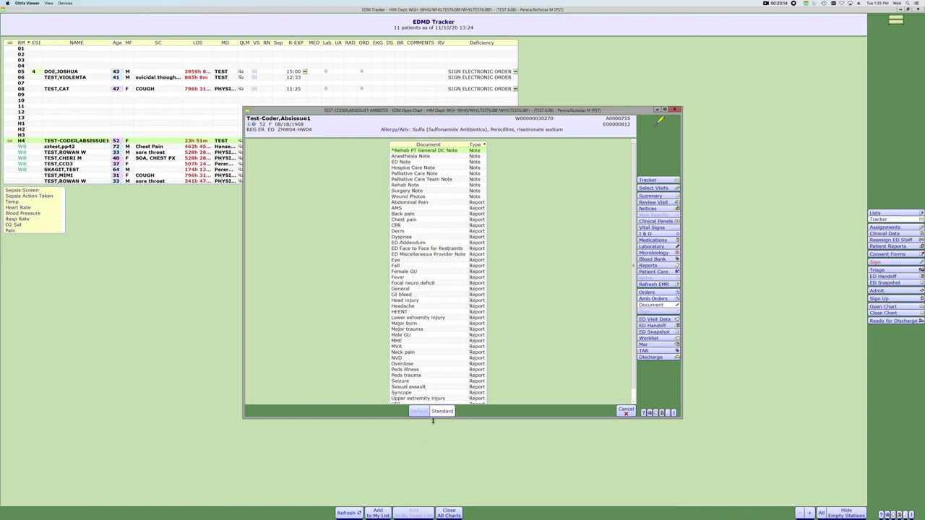
Step: Start a General note for the patient and bring up the Select Section list
click(400, 289)
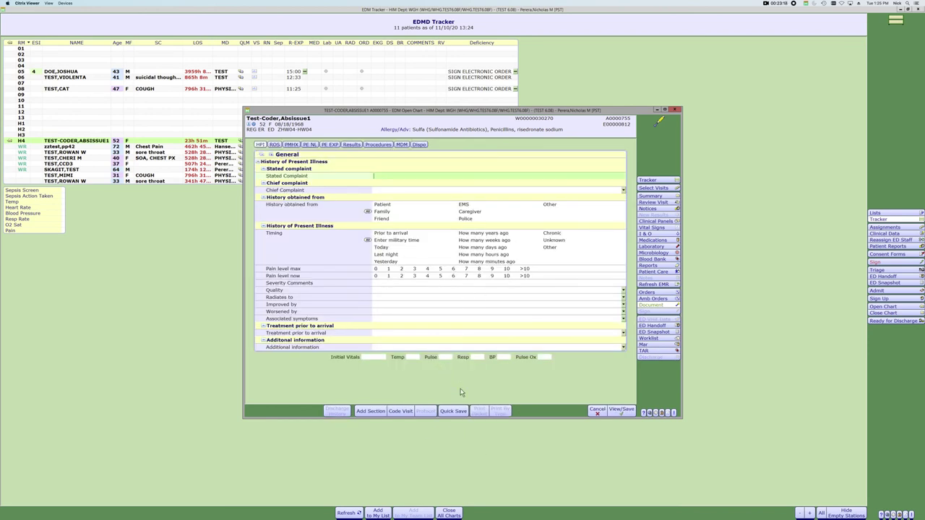
click(371, 411)
scroll(432, 320, down, 10)
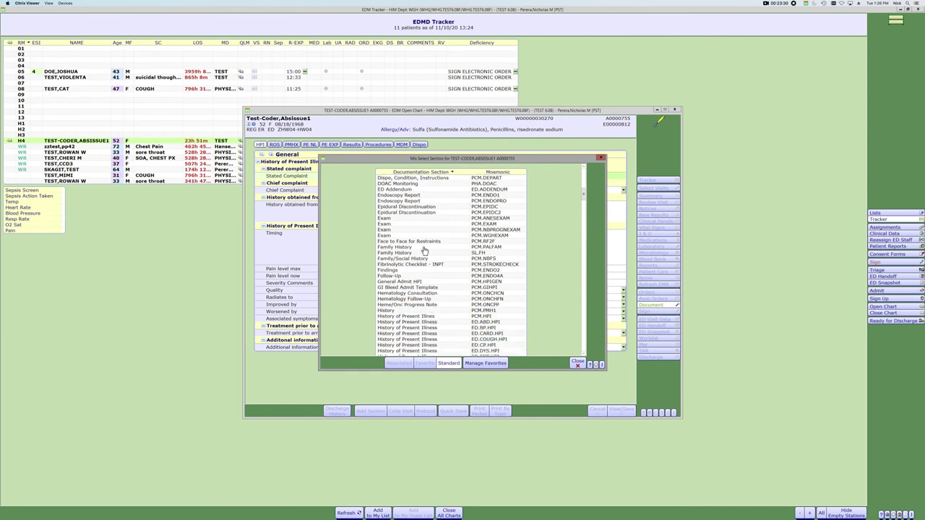
Step: Insert the Face to Face for Restraints section into the General note
double_click(425, 241)
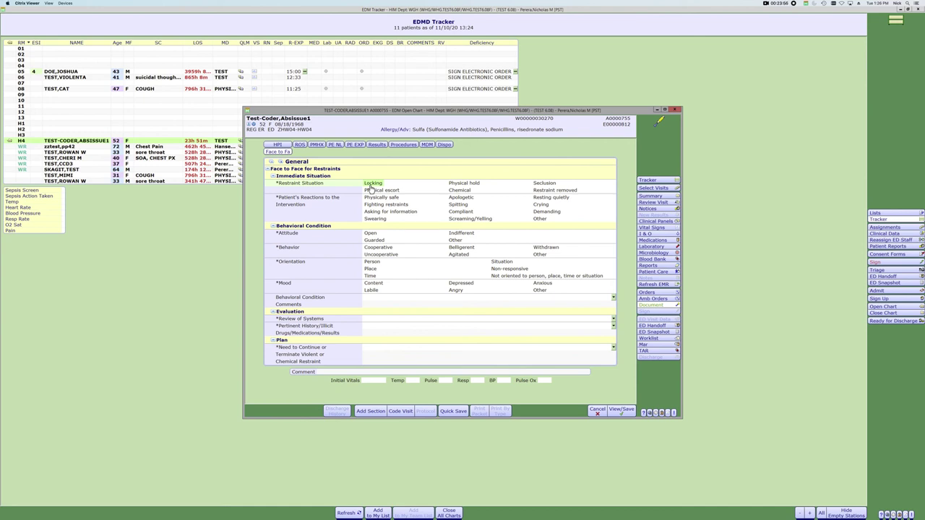
Step: Record Locking and Chemical restraint; patient asking for information, swearing, open, belligerent, non-responsive, content
click(371, 185)
click(460, 191)
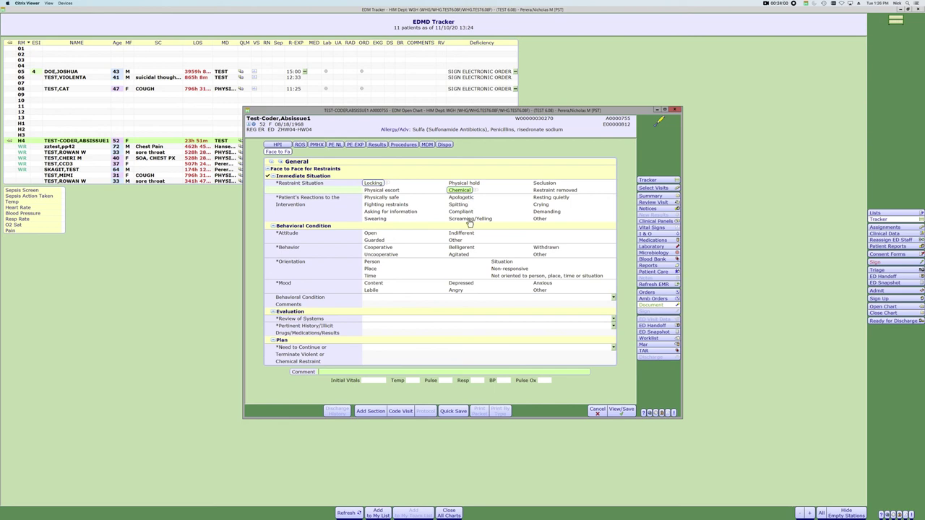
click(392, 214)
click(377, 219)
click(375, 234)
click(462, 248)
click(514, 270)
click(374, 284)
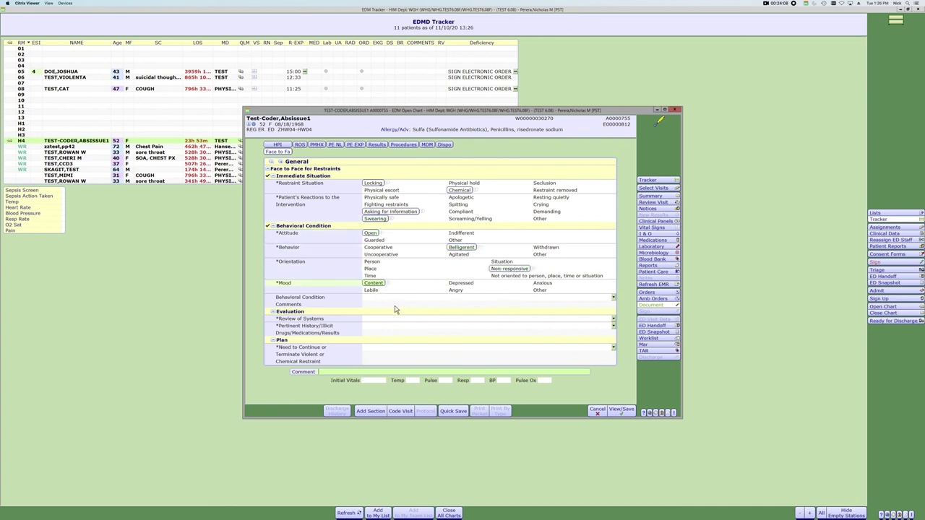
Step: Enter Review of Systems 'gfshfgdfg', Pertinent History 'high on drugs' and the plan, then save as draft
click(615, 324)
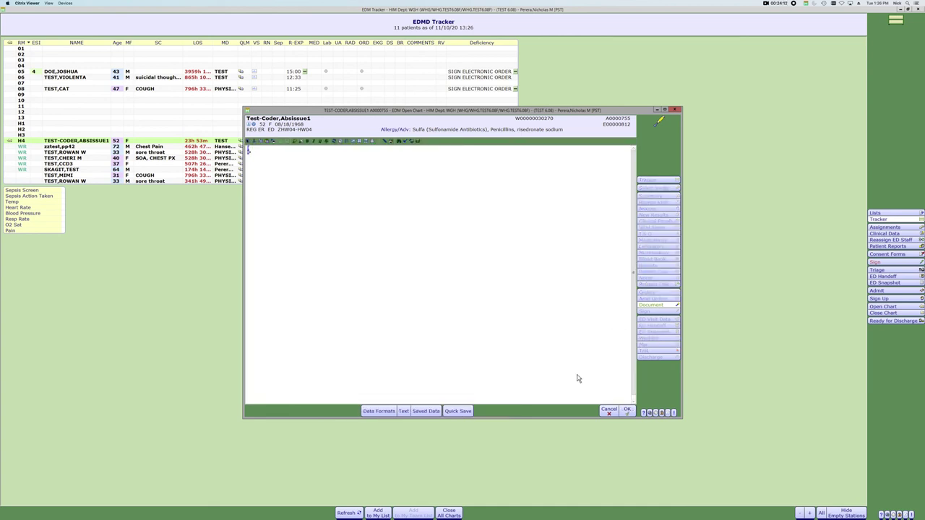
text(gfshfgdfg)
click(626, 412)
click(379, 332)
text(high on drugs)
click(627, 412)
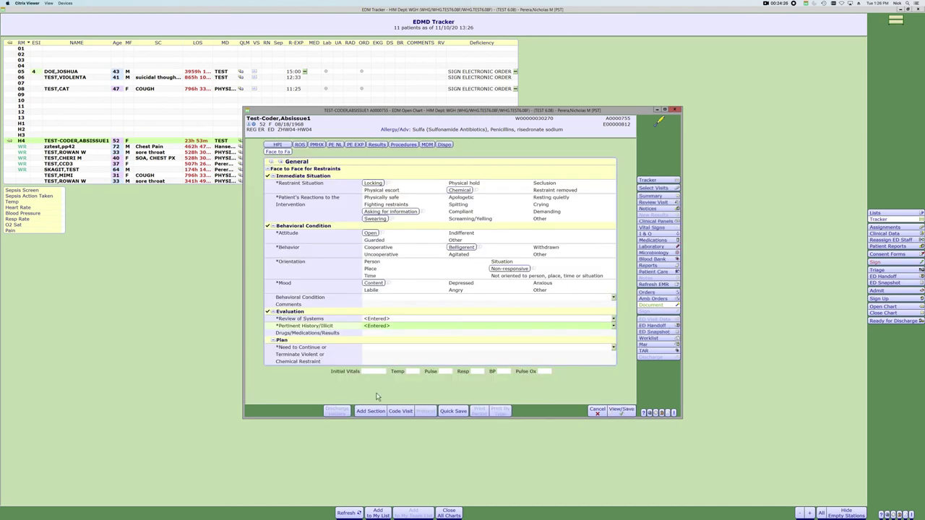
click(391, 355)
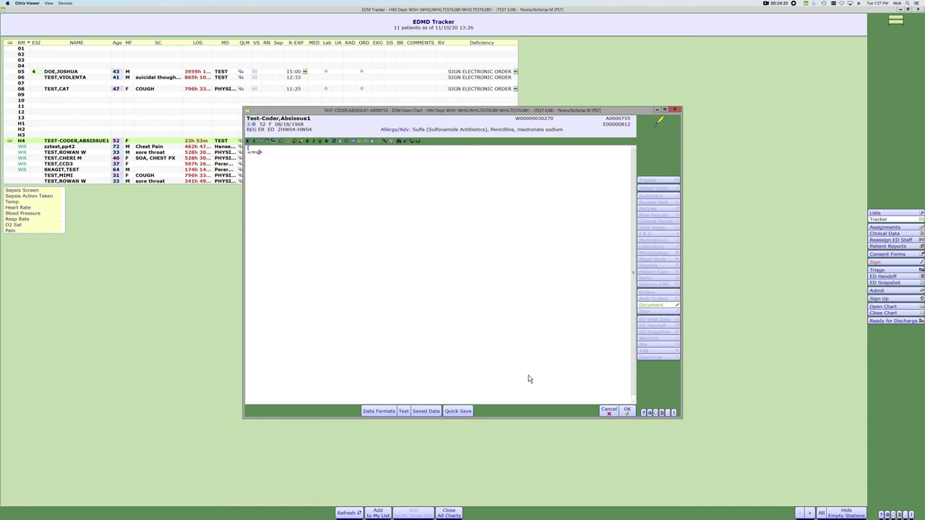
click(627, 410)
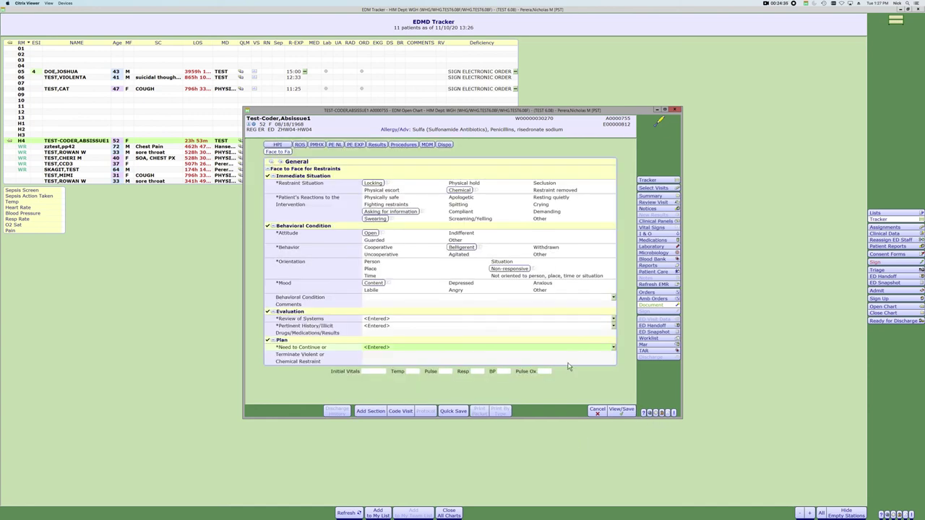
click(447, 413)
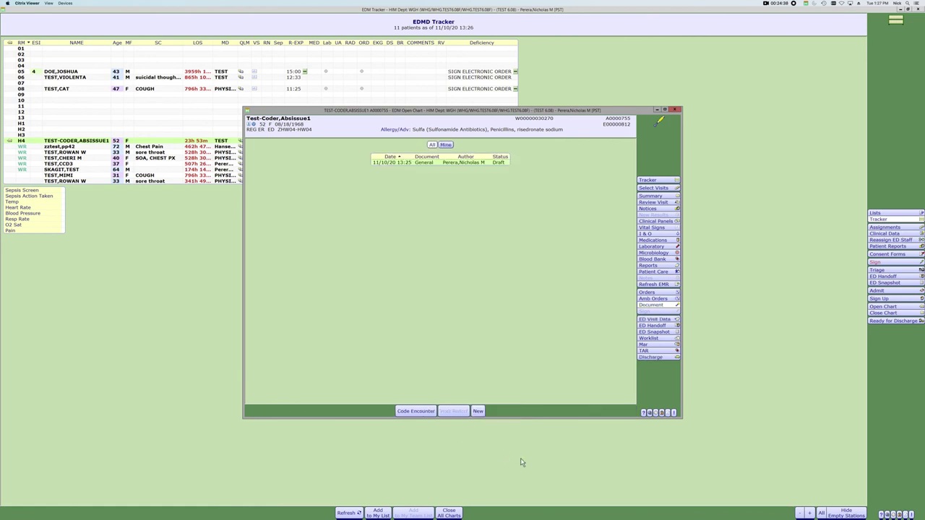
Step: Sign the General draft note with the PIN and close the patient's chart
double_click(505, 163)
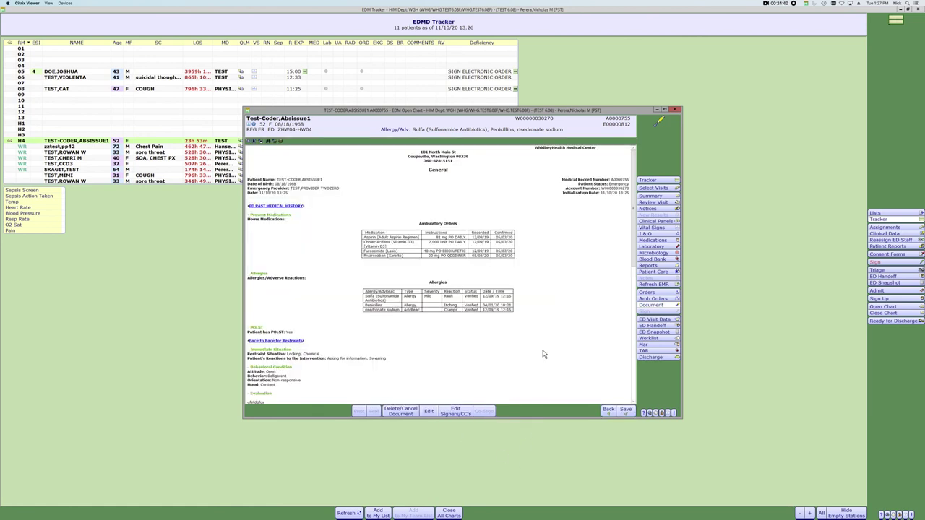
scroll(517, 352, down, 3)
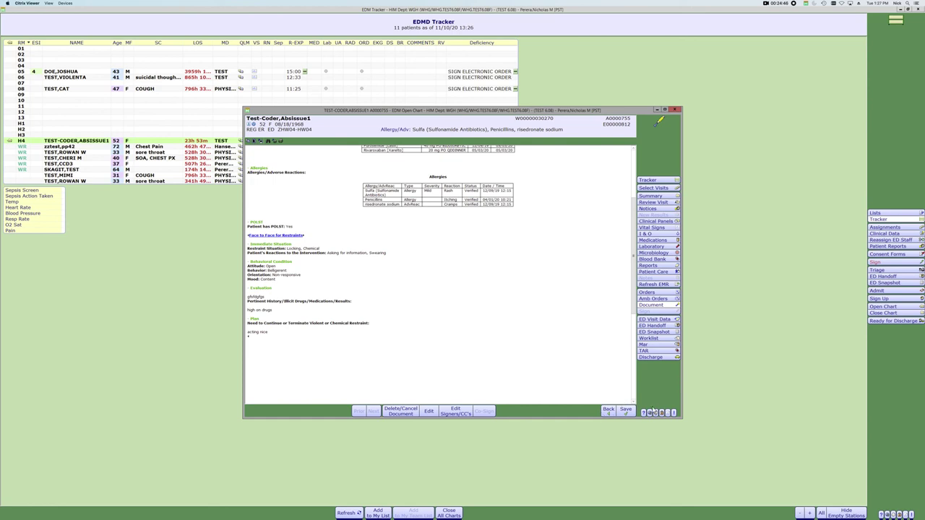
click(627, 410)
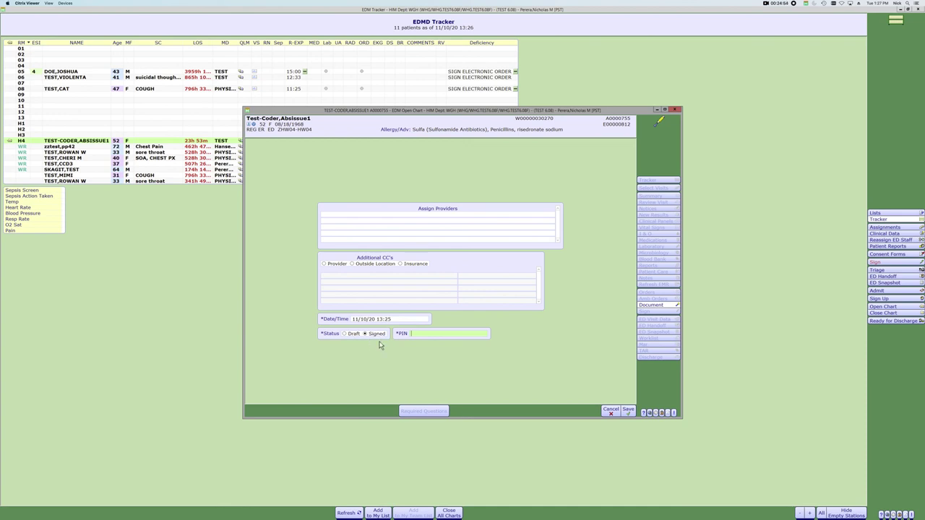
key(Return)
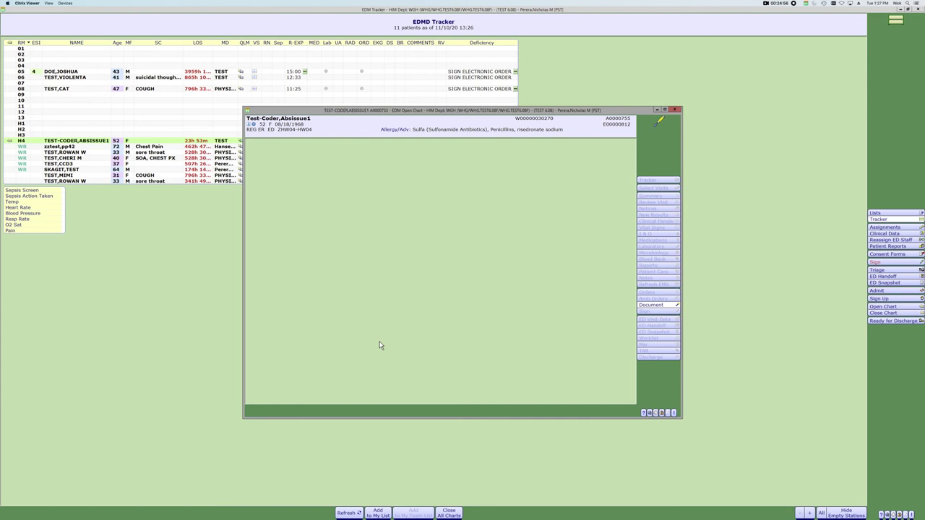
click(675, 112)
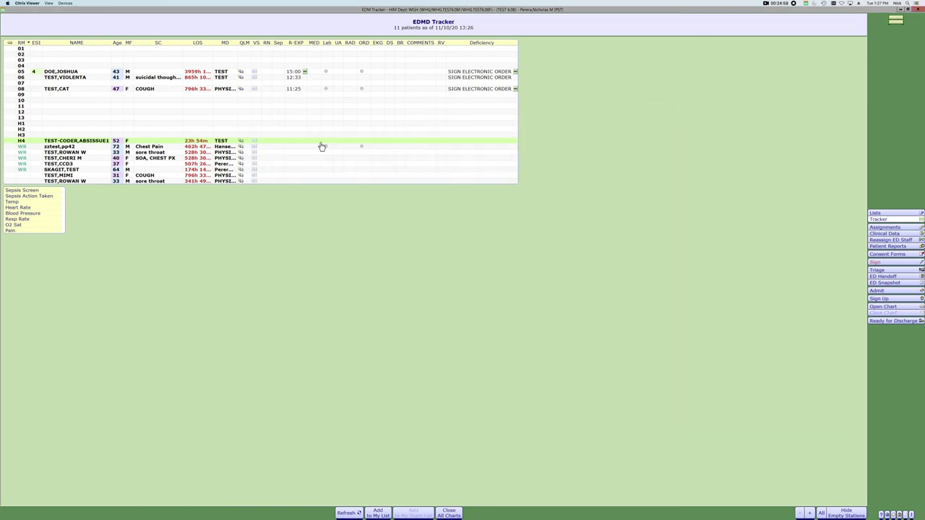
Step: Open the H4 patient's orders, passing the not-assigned-physician and missing height/weight warnings
click(243, 142)
click(229, 147)
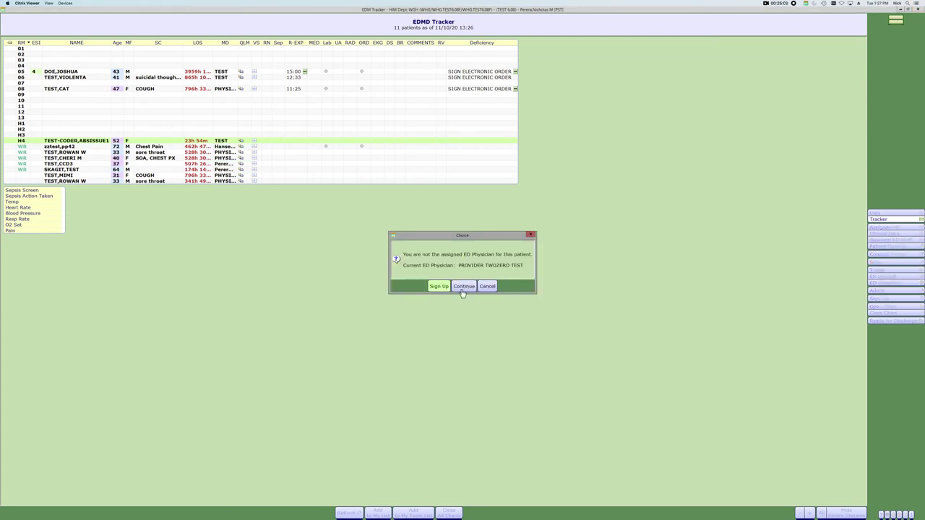
click(464, 288)
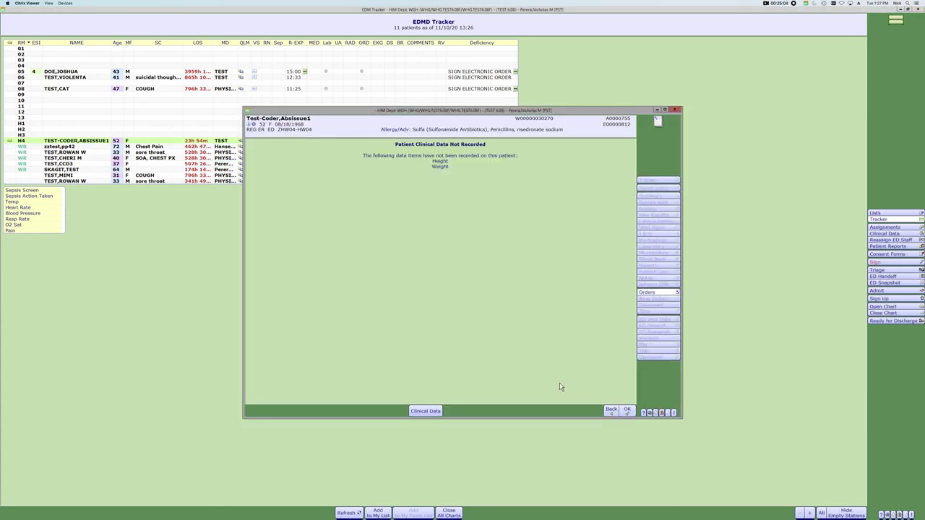
click(628, 414)
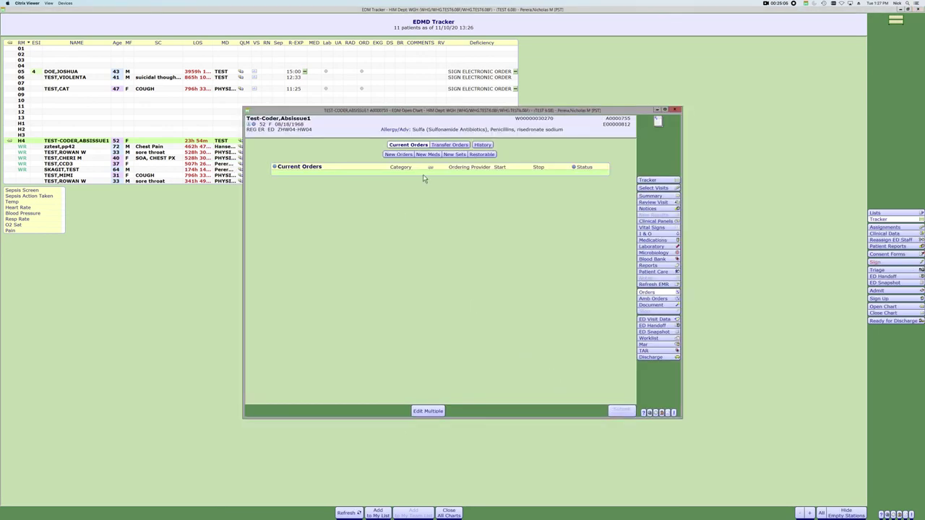
Step: Queue a LORazepam (Ativan) Inj 1 mg IVP ONCE order from an 'ati' medication search
click(427, 155)
text(at)
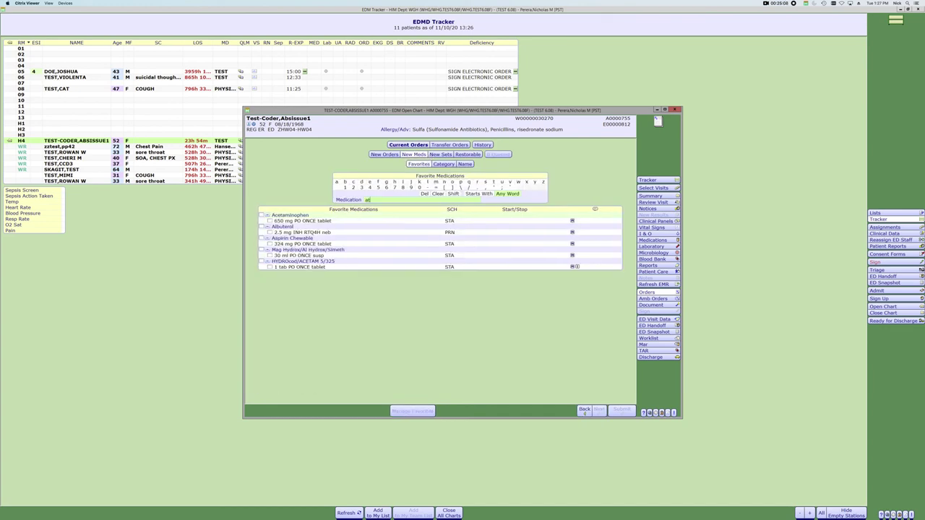
text(iv)
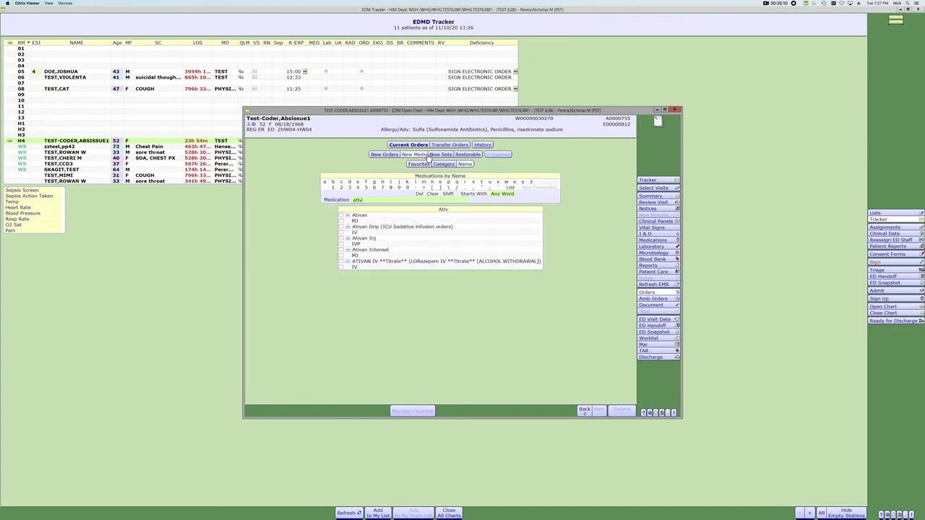
click(341, 244)
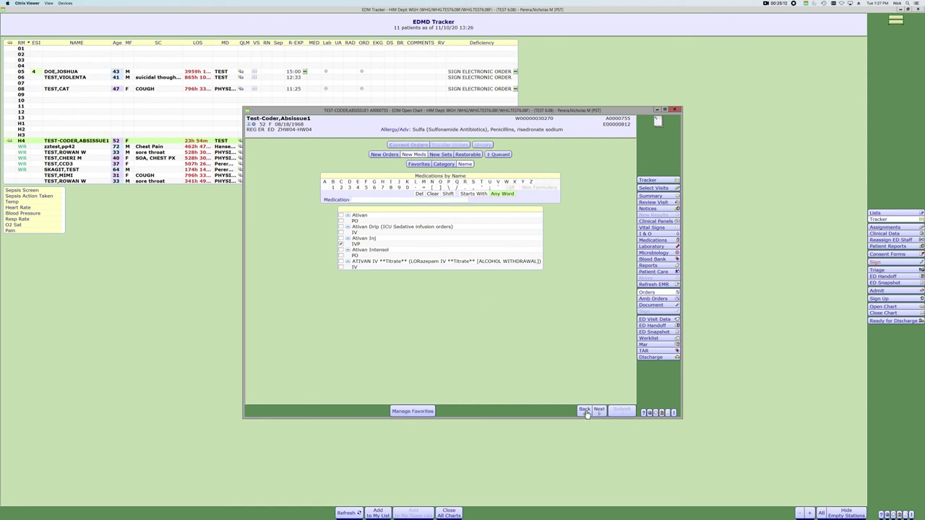
click(600, 410)
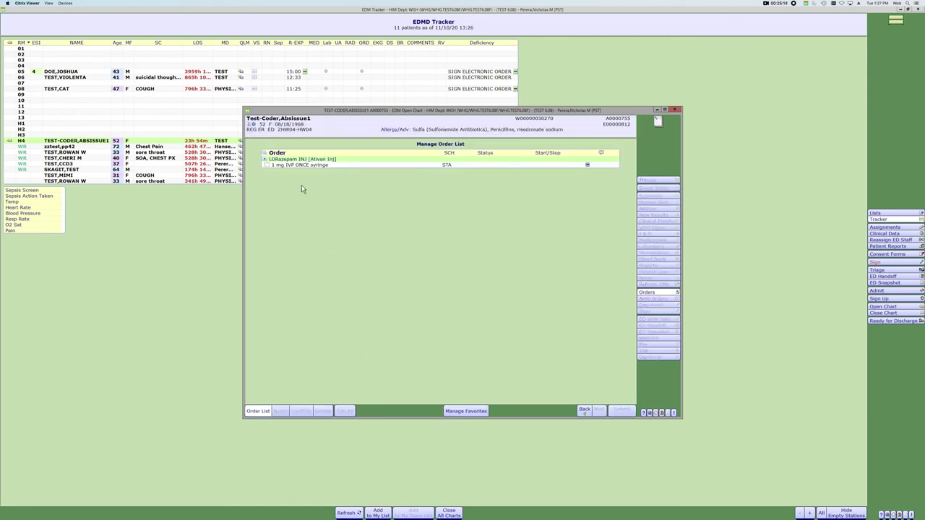
click(267, 165)
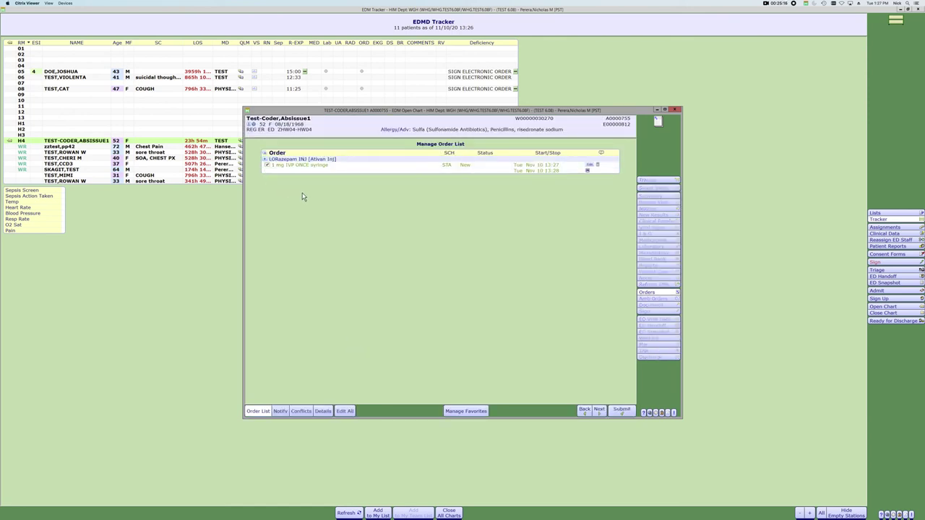
right_click(272, 168)
key(Escape)
click(587, 413)
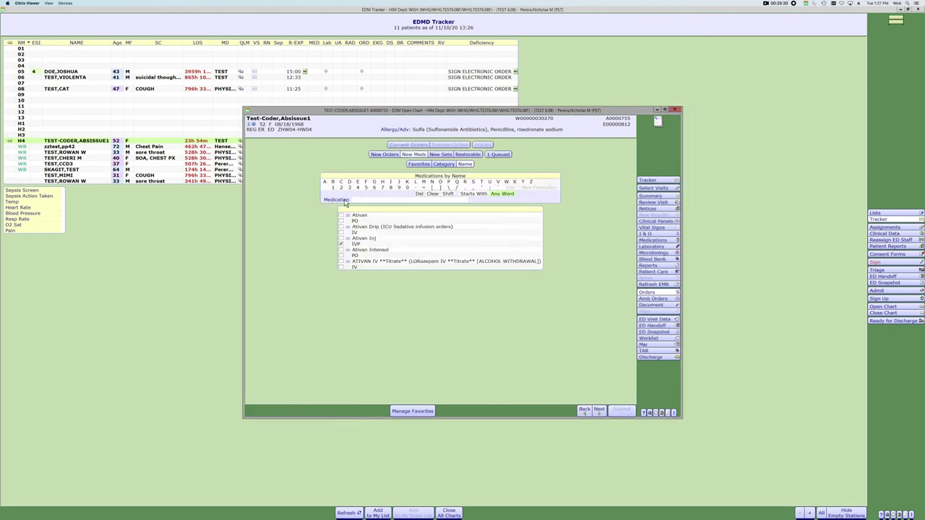
Step: Replace the Ativan order with a Haloperidol 1 mg IM order found by searching 'hal'
click(341, 243)
click(363, 203)
text(hal)
click(411, 237)
click(409, 231)
click(596, 412)
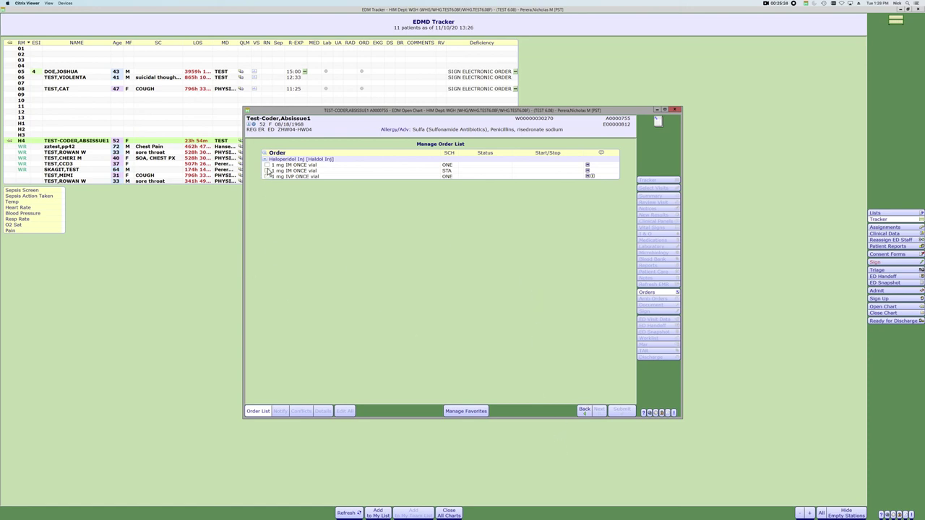
click(620, 410)
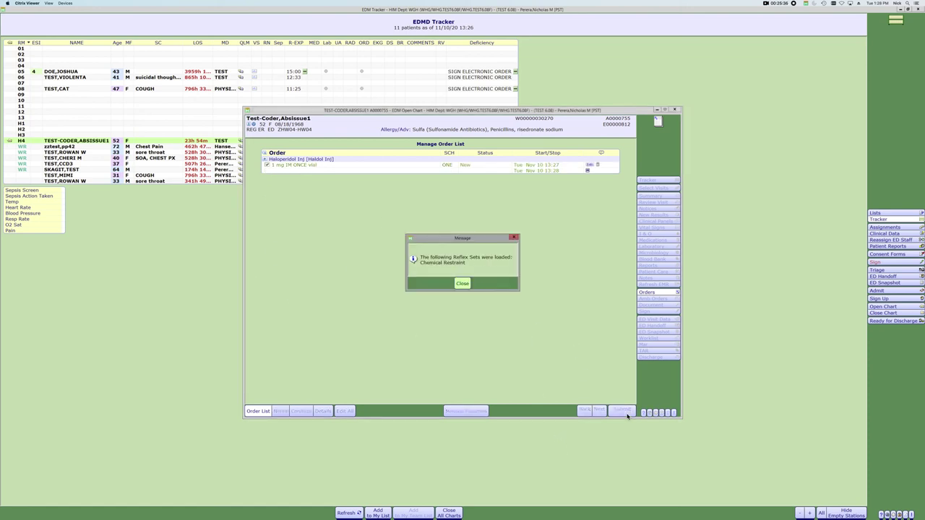
Step: Add both reflex vital-sign orders at Q15MX2,Q30MX3 and edit the chemical restraint order
click(462, 284)
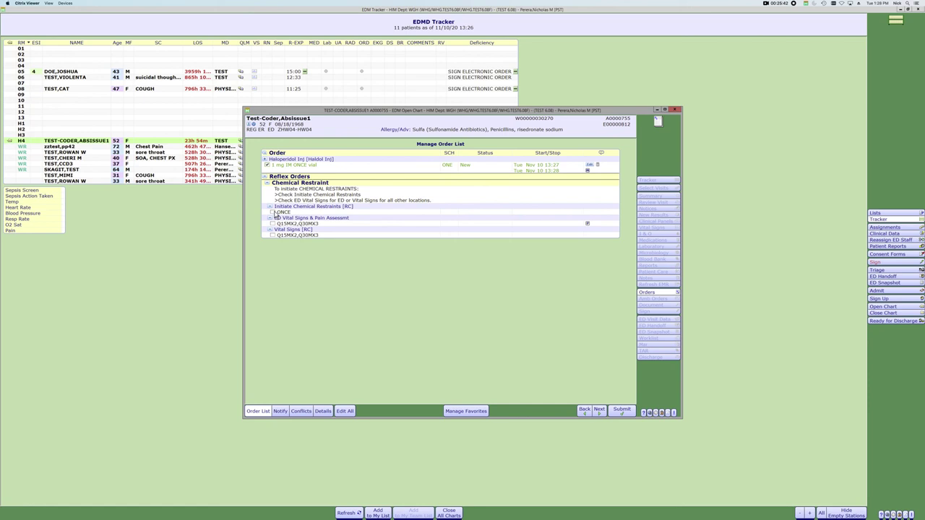
click(267, 165)
click(272, 224)
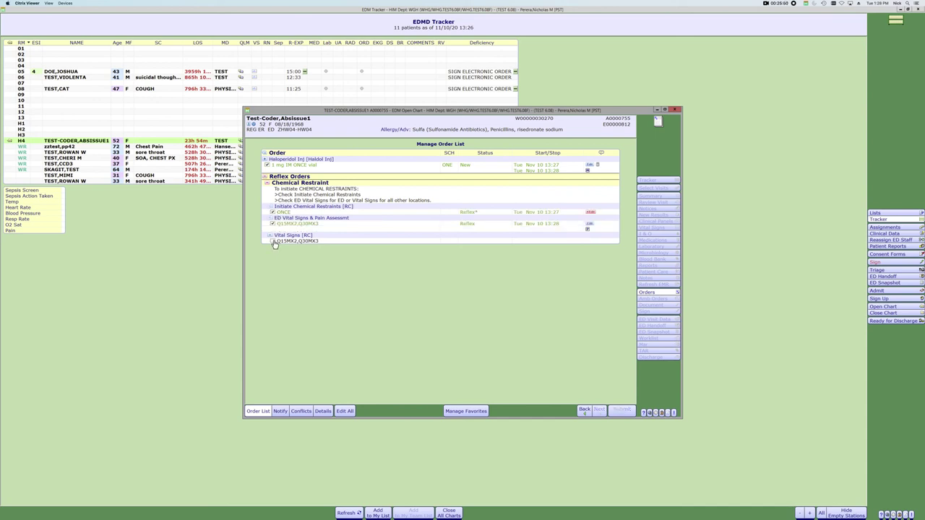
click(272, 241)
click(590, 211)
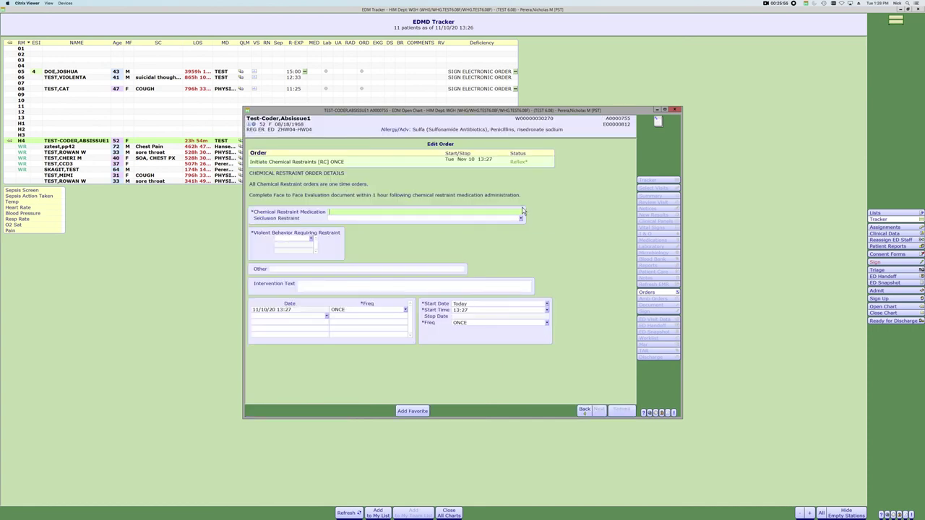
Step: Set restraint medication 'haldol', seclusion No, reason Potential to harm, then submit and sign with the PIN
text(haldol)
key(Tab)
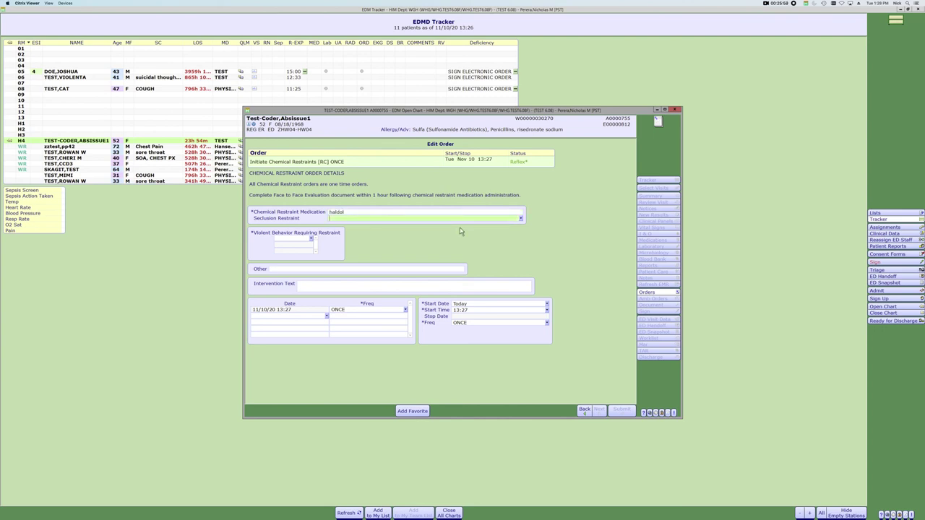
click(522, 220)
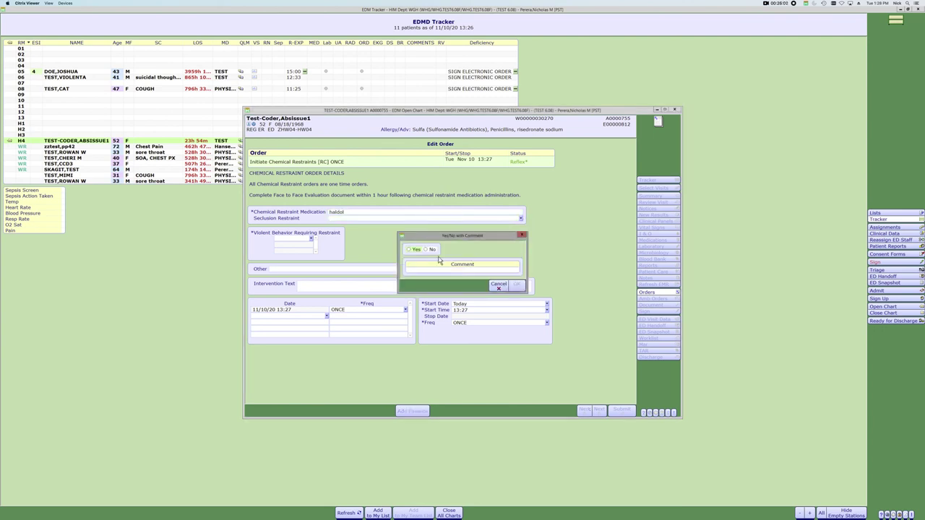
click(517, 284)
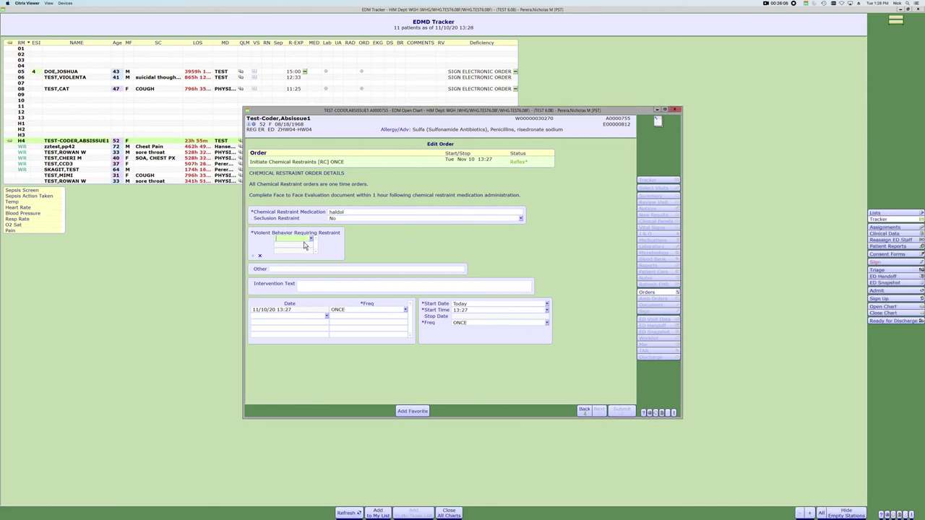
click(312, 241)
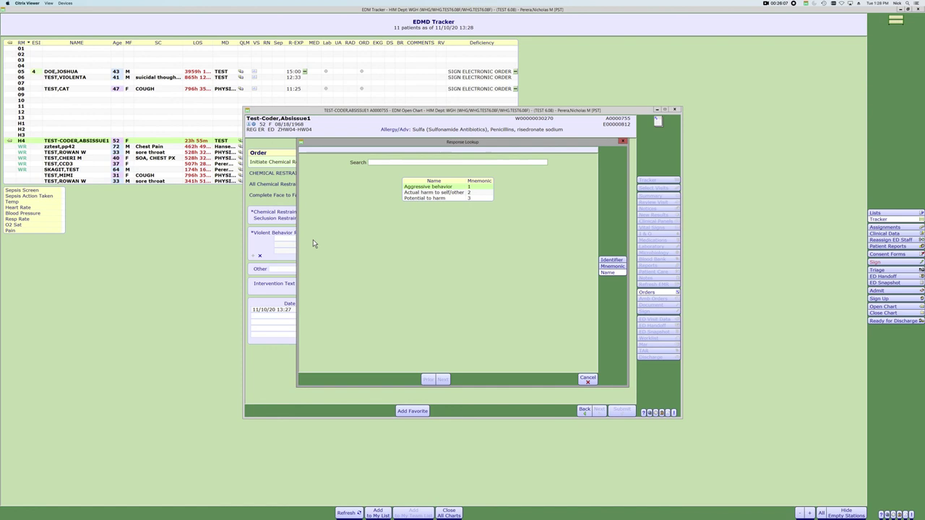
double_click(443, 201)
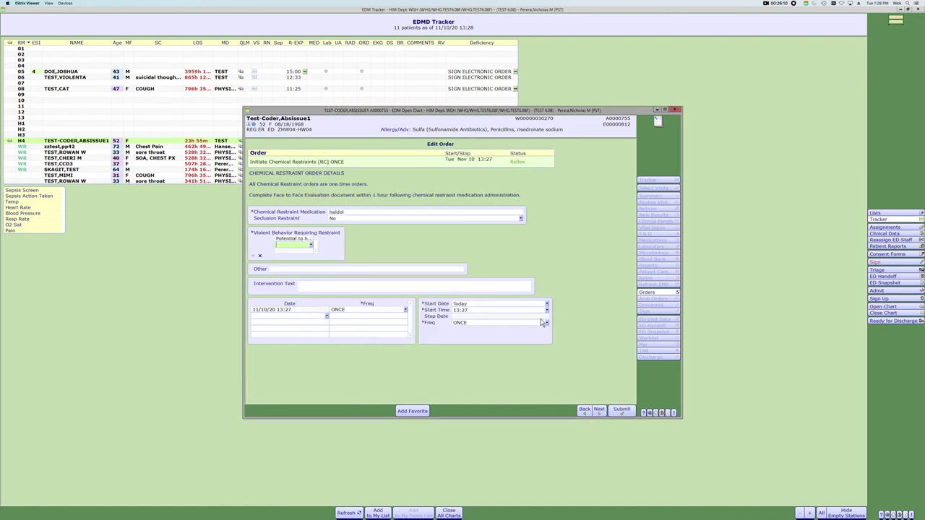
click(621, 412)
text(****)
key(Return)
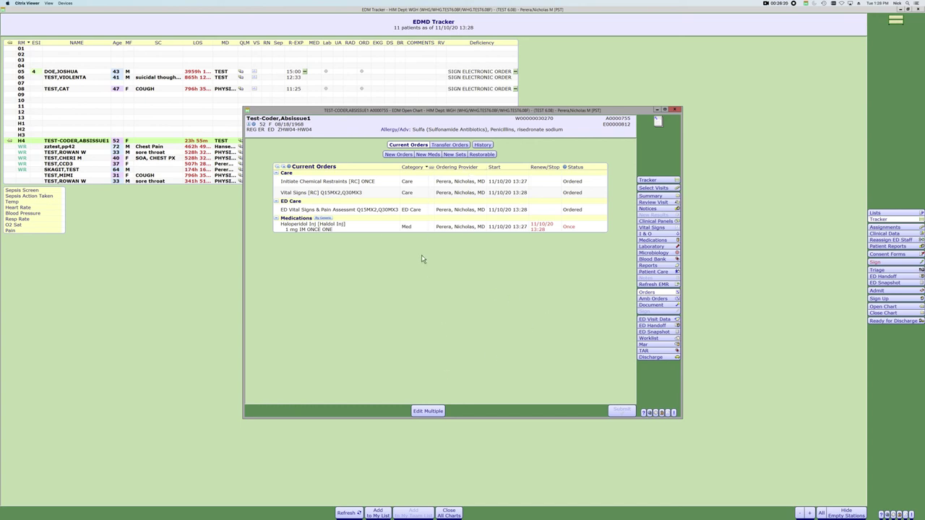
Step: Queue an ED Violent Restraints order from a 'restrain' search with .PerProtocol frequency and edit it
click(399, 155)
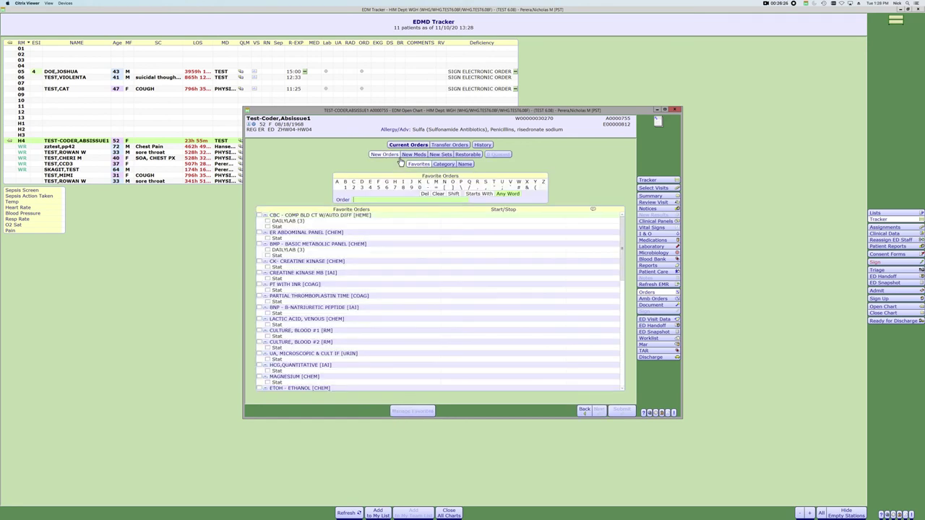
text(restraint)
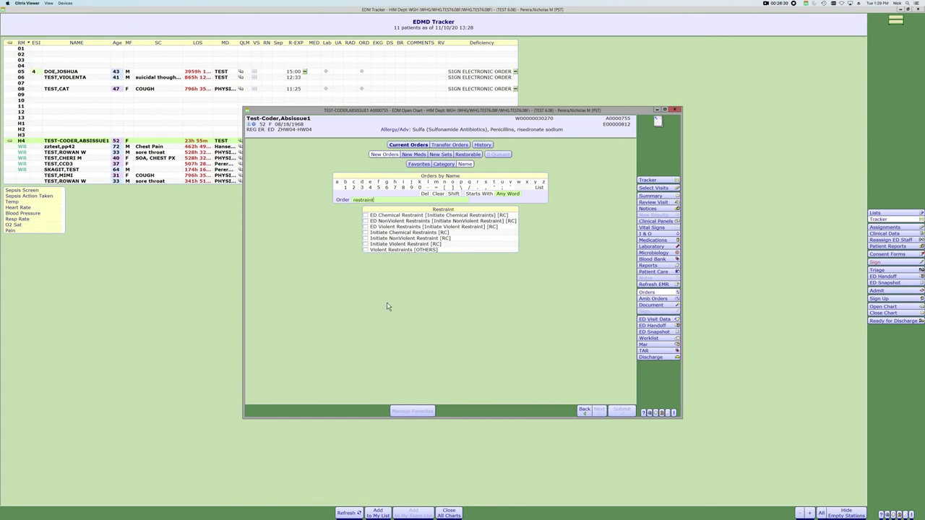
click(366, 226)
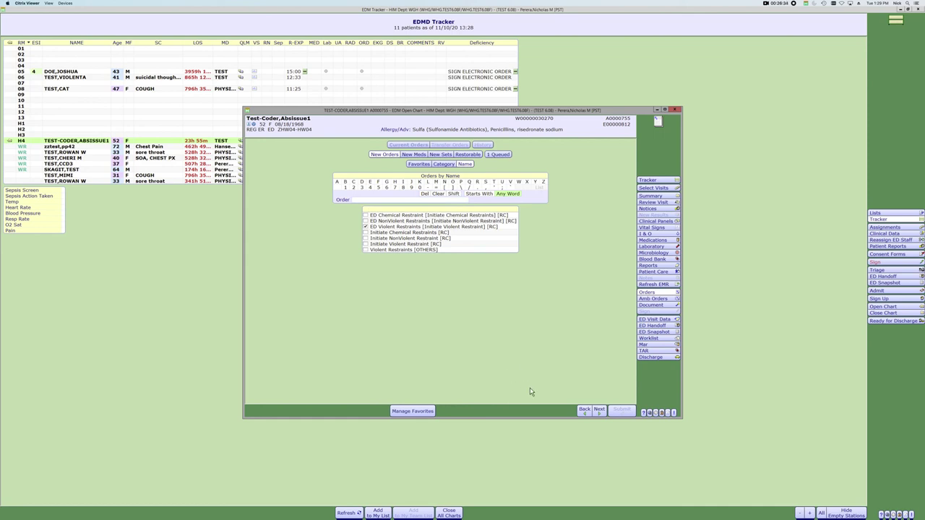
click(600, 410)
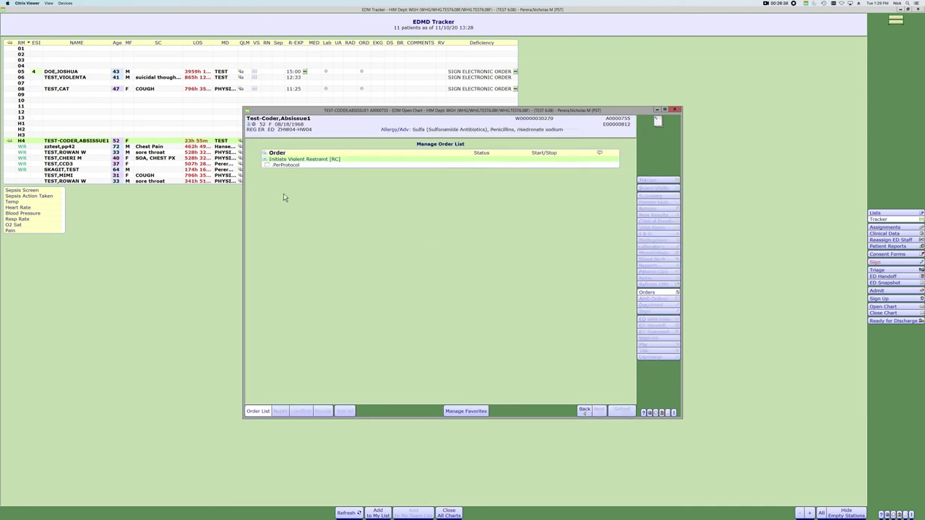
click(267, 165)
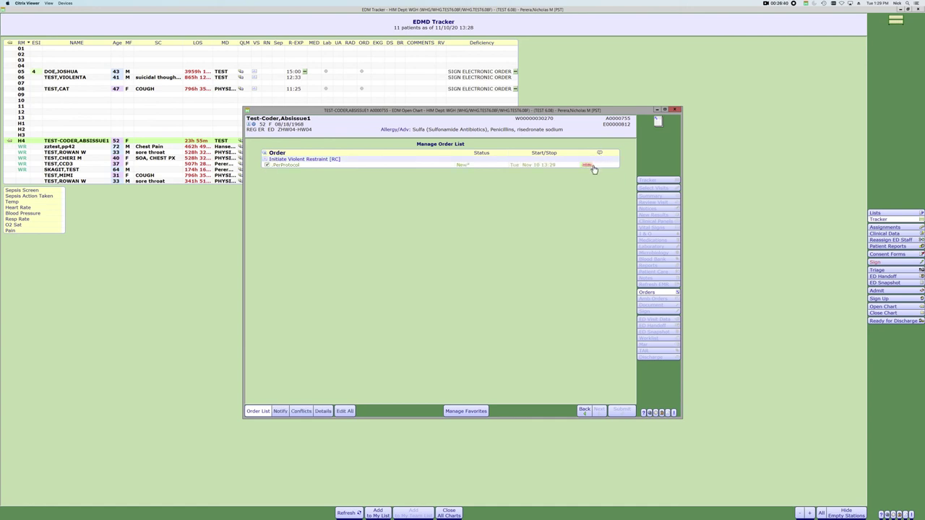
click(591, 167)
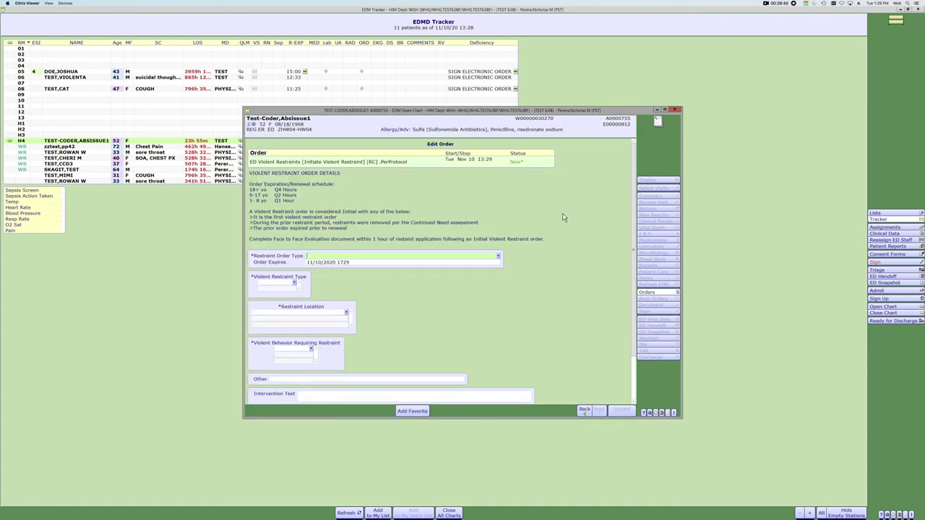
Step: Set the violent restraint order to Initial, Locked extremity, All Extremities, for Aggressive behavior
click(499, 256)
double_click(433, 187)
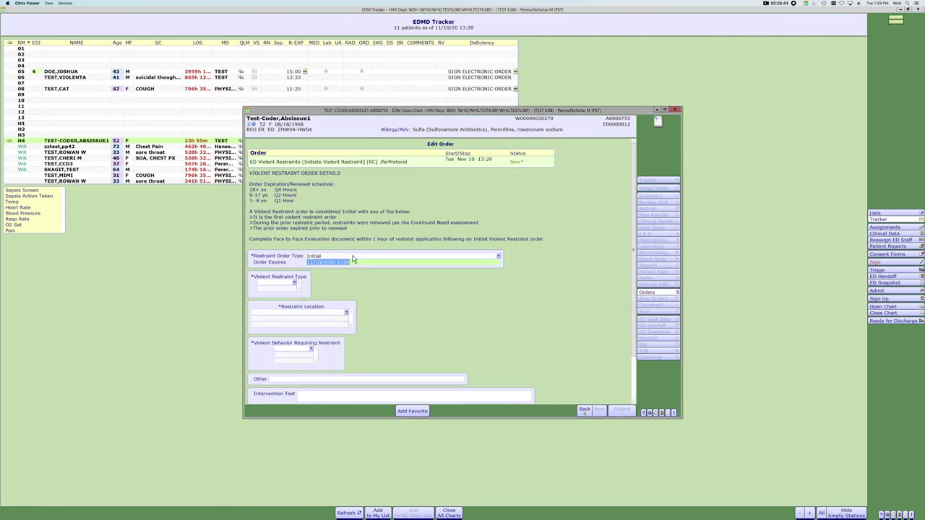
click(295, 284)
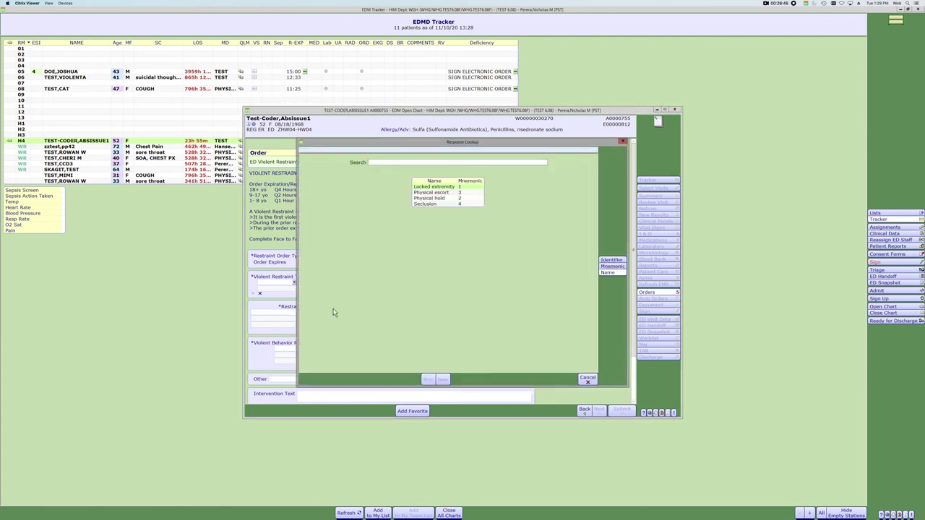
double_click(444, 189)
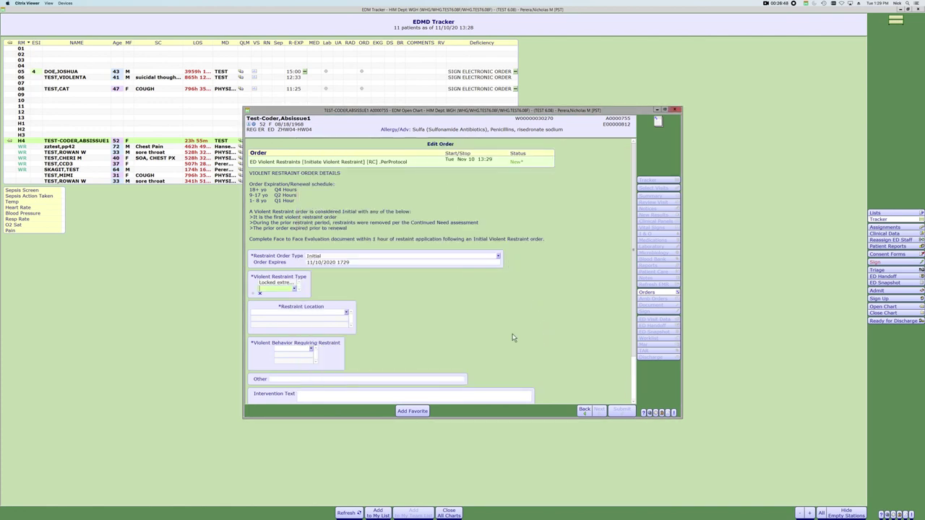
scroll(354, 326, down, 2)
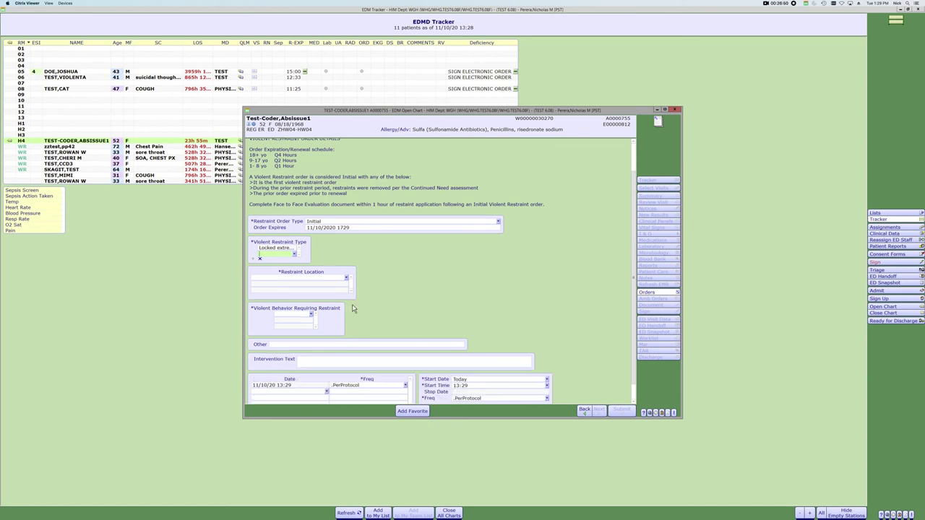
click(346, 280)
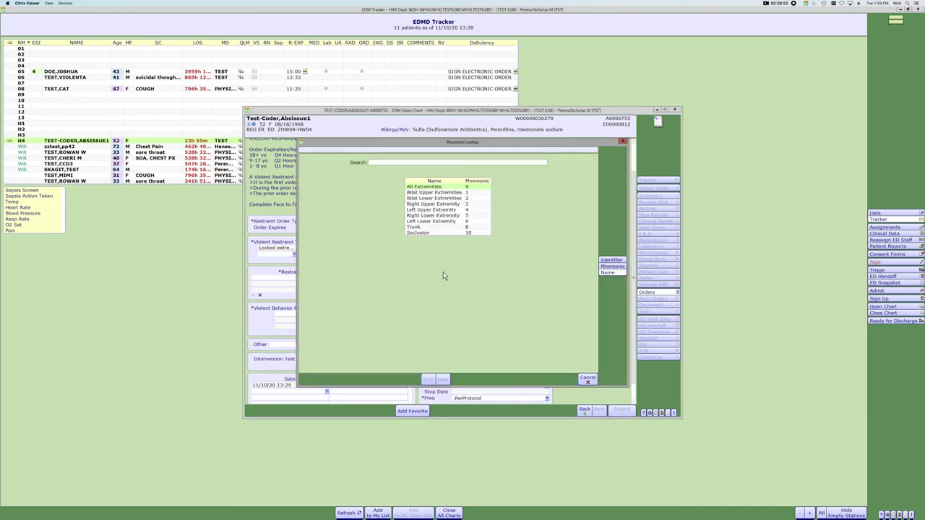
key(Return)
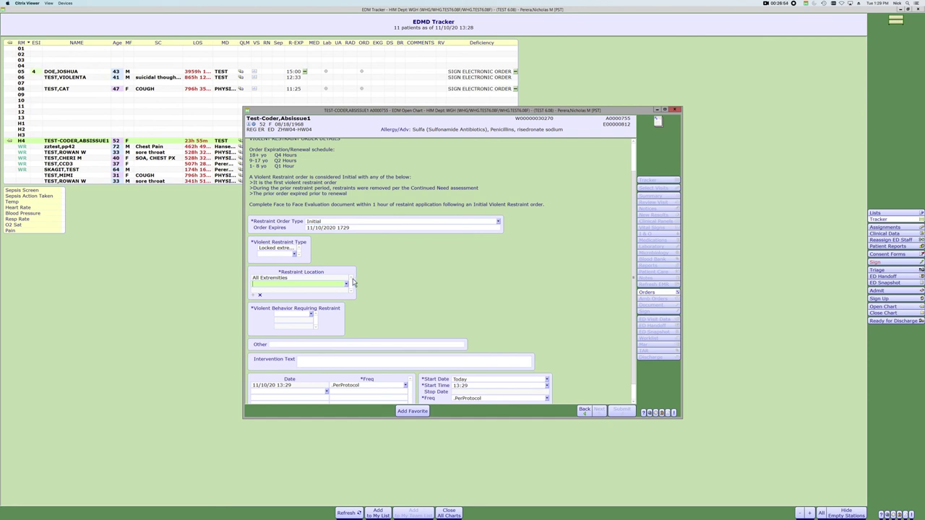
click(311, 315)
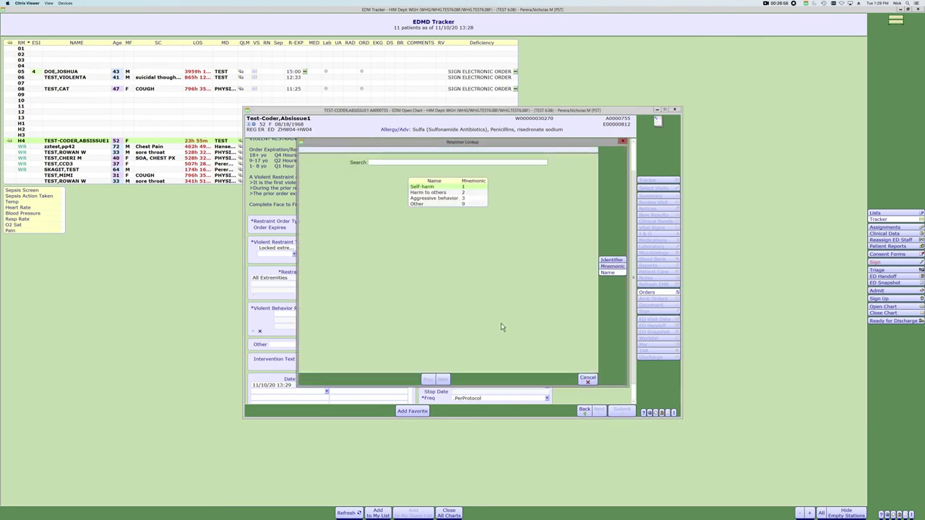
double_click(418, 200)
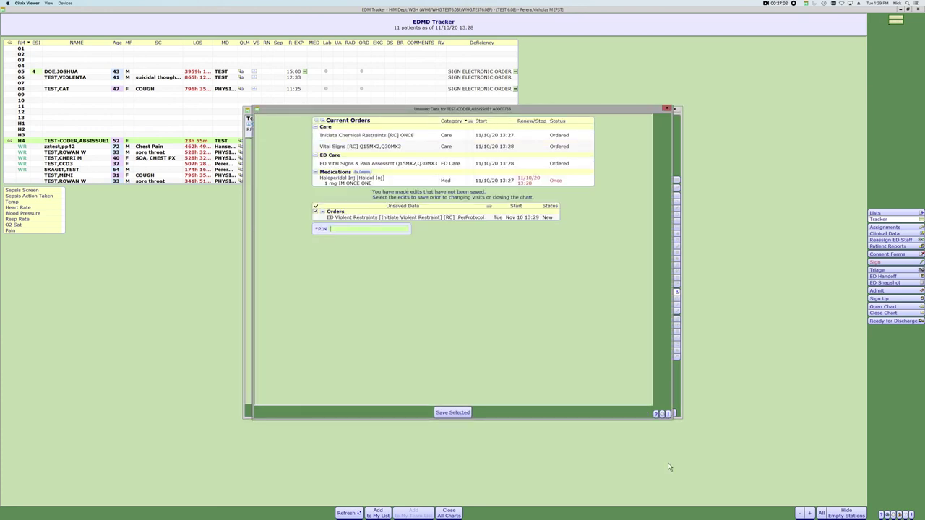
Step: Sign the restraint order, close the patient's chart, and restore the tracker to a smaller window
key(Return)
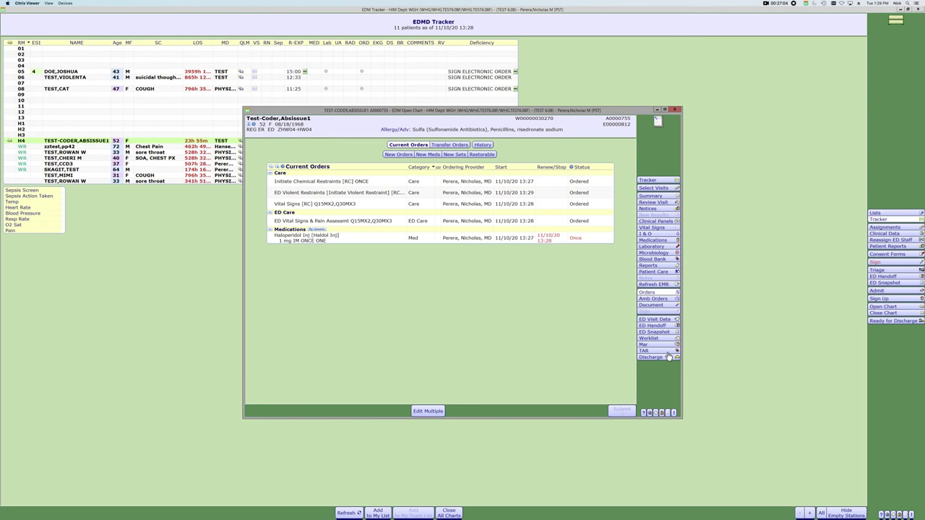
click(675, 110)
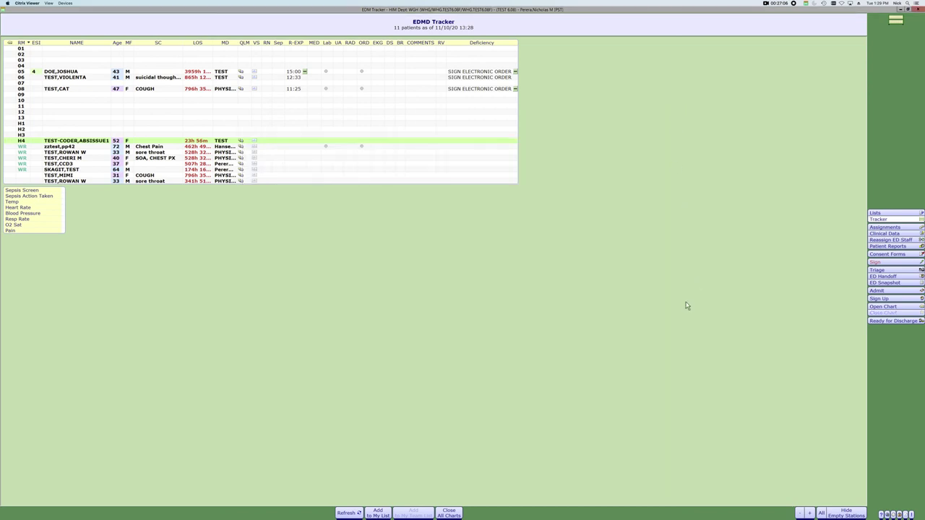
click(908, 10)
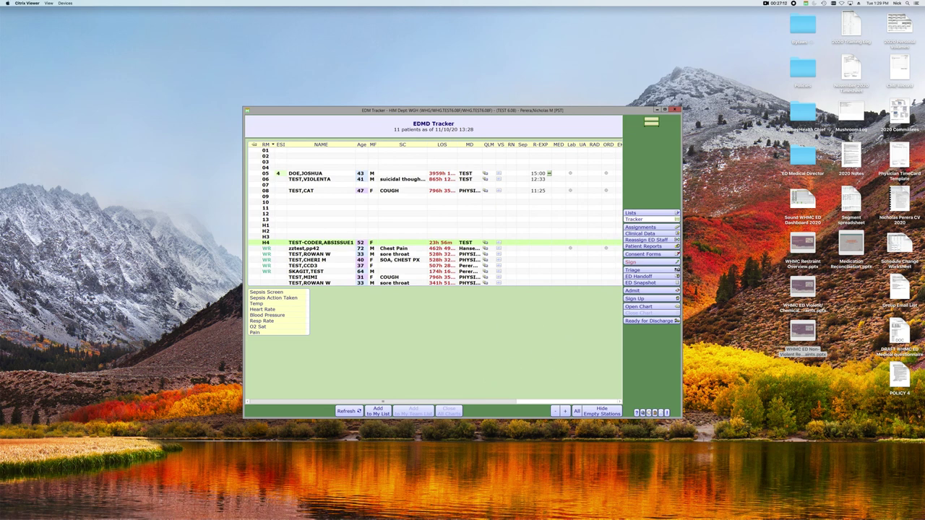
Step: Switch to the DU Recorder app from the Dock so its recording timer shows
mouse_move(751, 510)
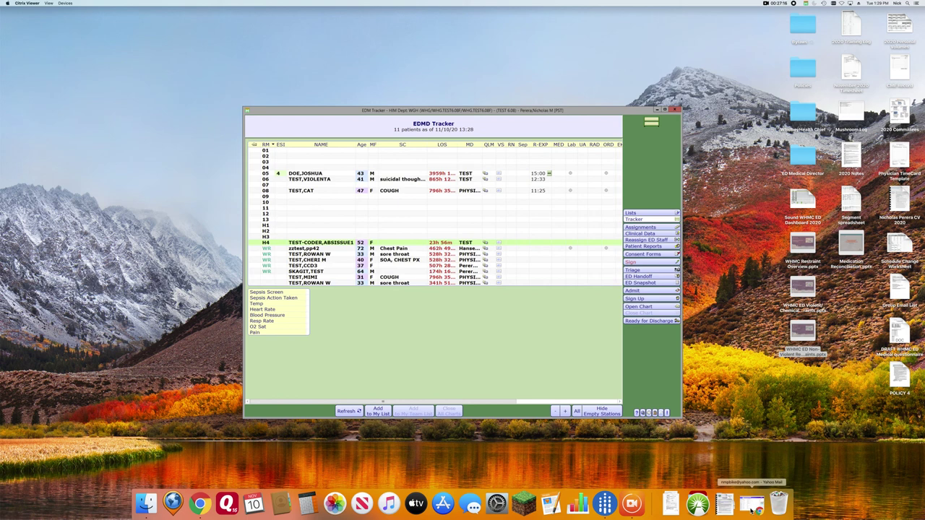
click(630, 506)
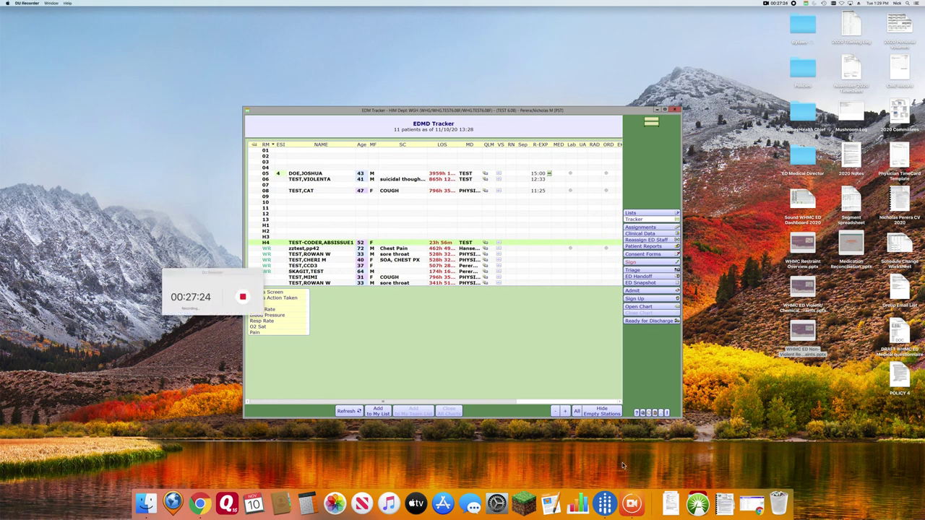